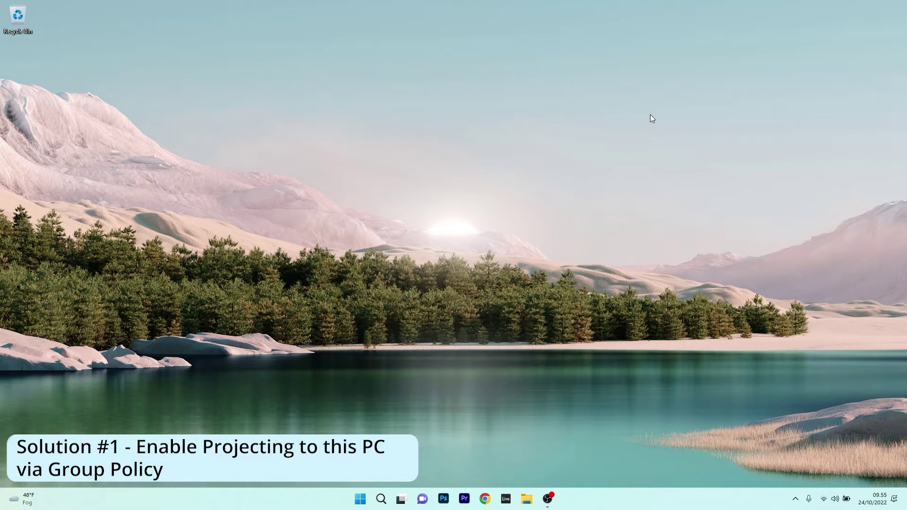
Step: Search for gpedit.msc and launch the Edit group policy result
click(360, 500)
text(gpedit.)
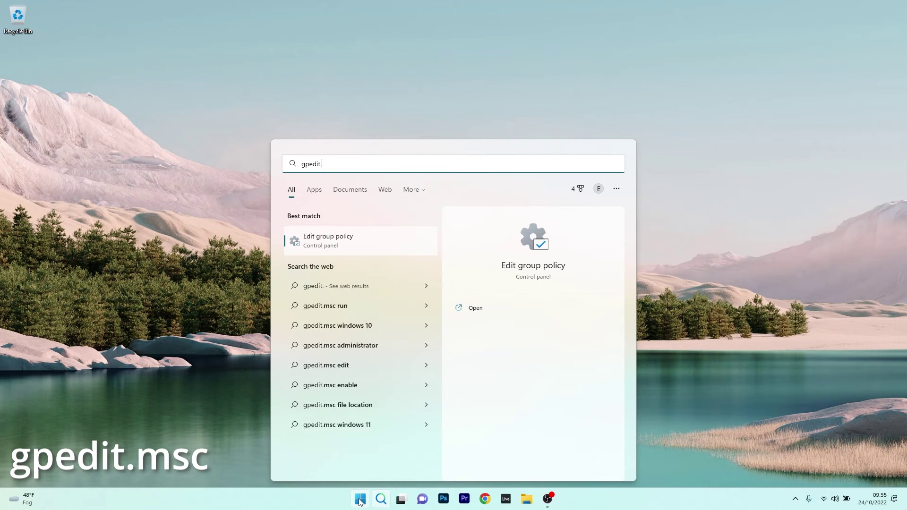
text(msc)
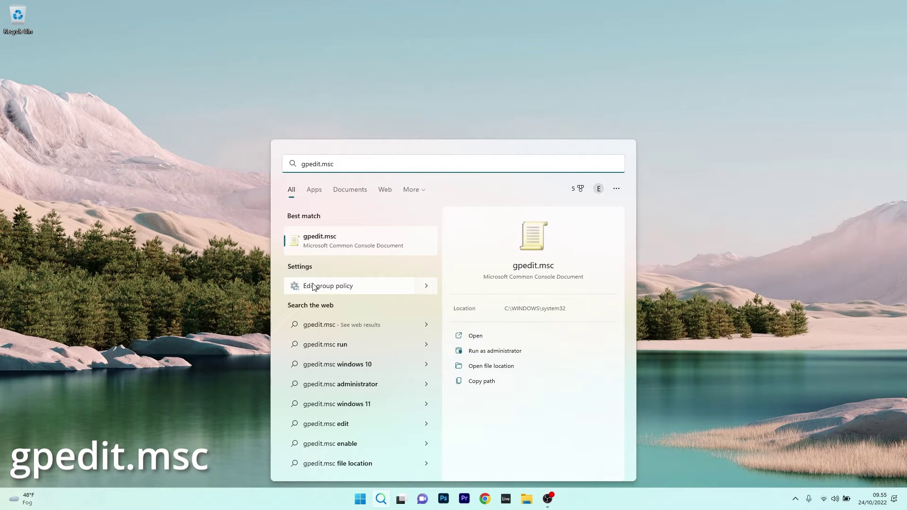
click(359, 286)
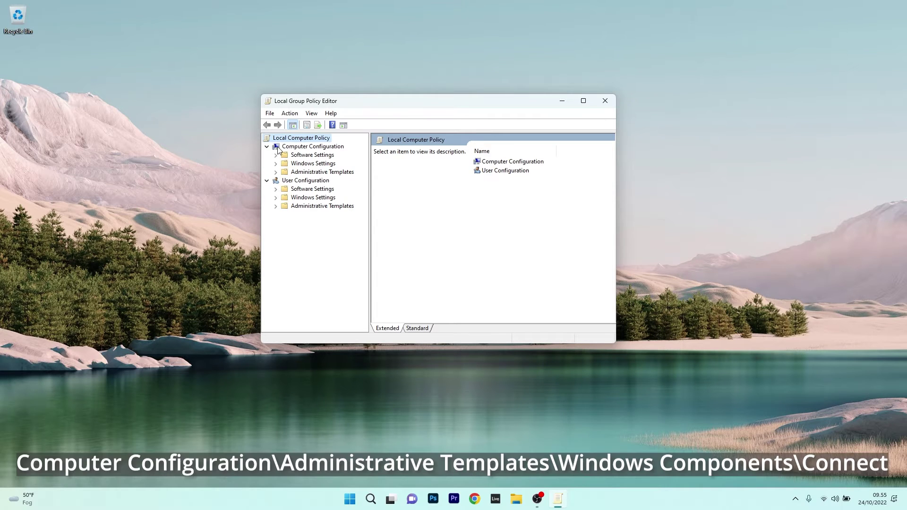
Step: Navigate to Computer Configuration > Administrative Templates > Windows Components > Connect
click(276, 172)
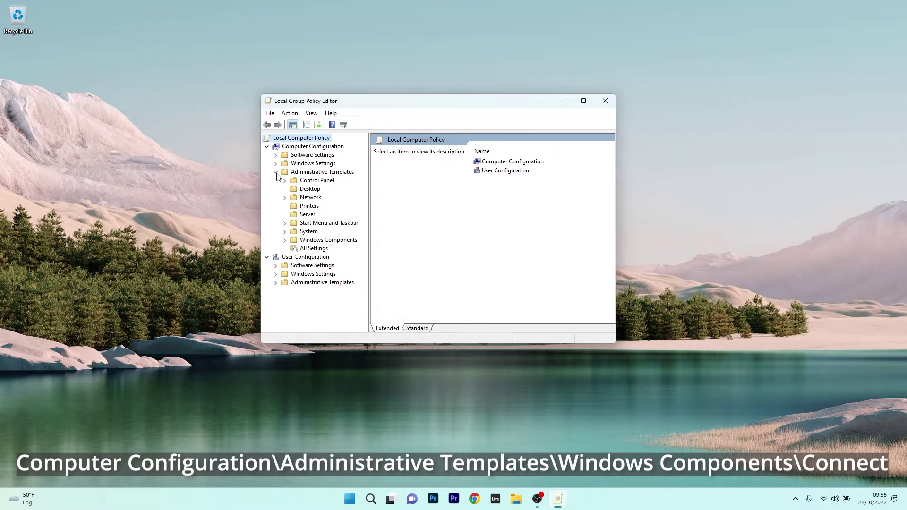
click(285, 240)
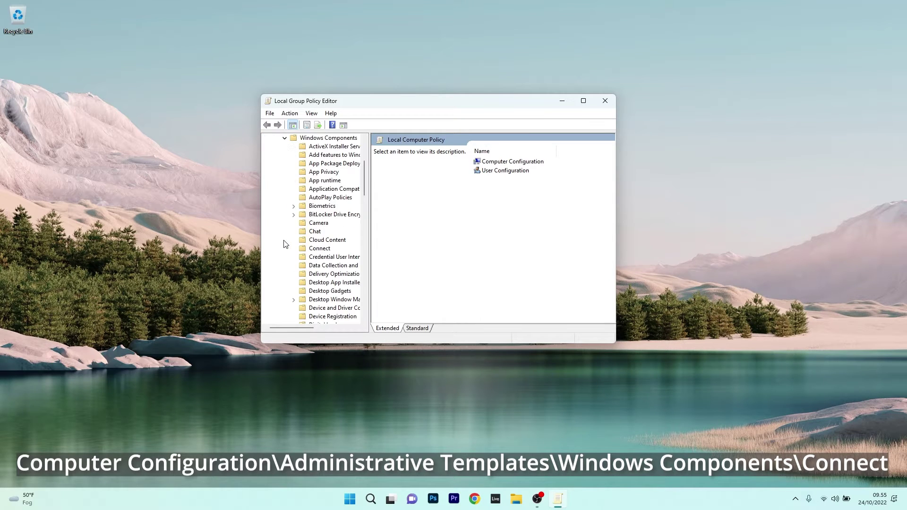
click(321, 252)
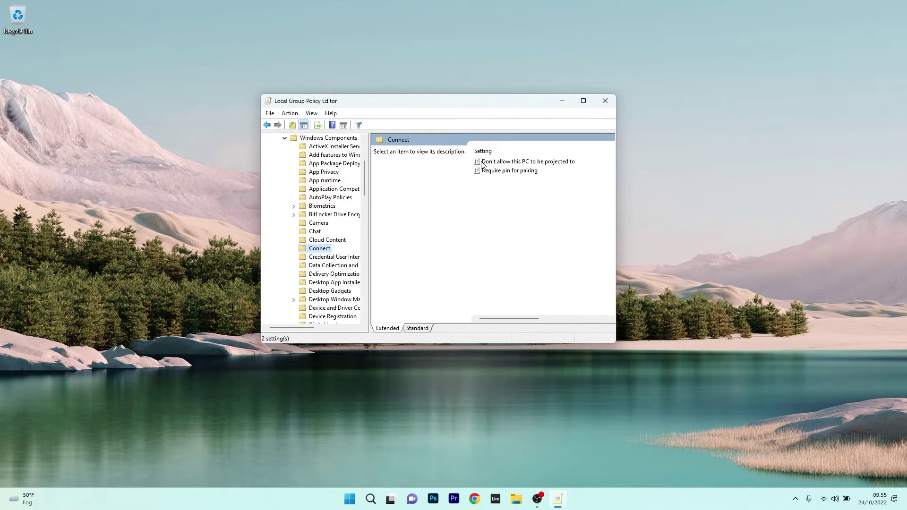
Step: Set 'Don't allow this PC to be projected to' to Disabled, apply it, and close the editor
double_click(522, 163)
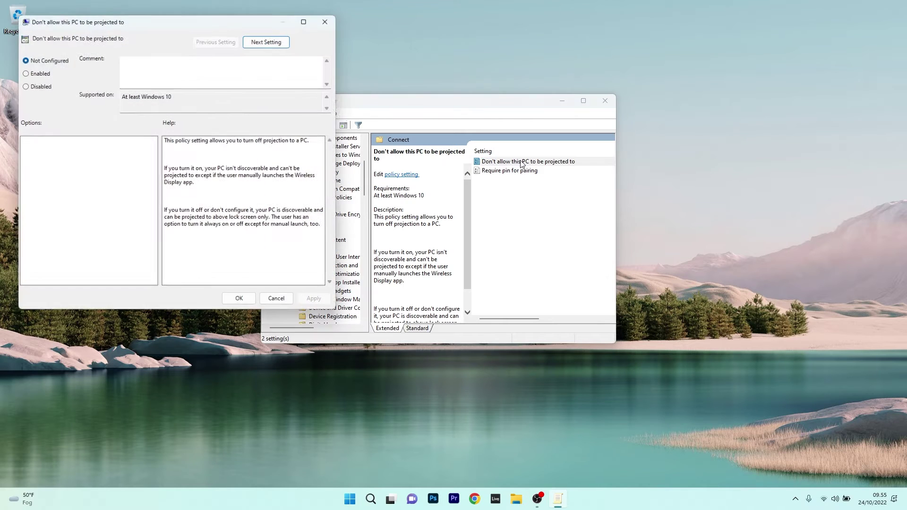
click(23, 85)
click(315, 302)
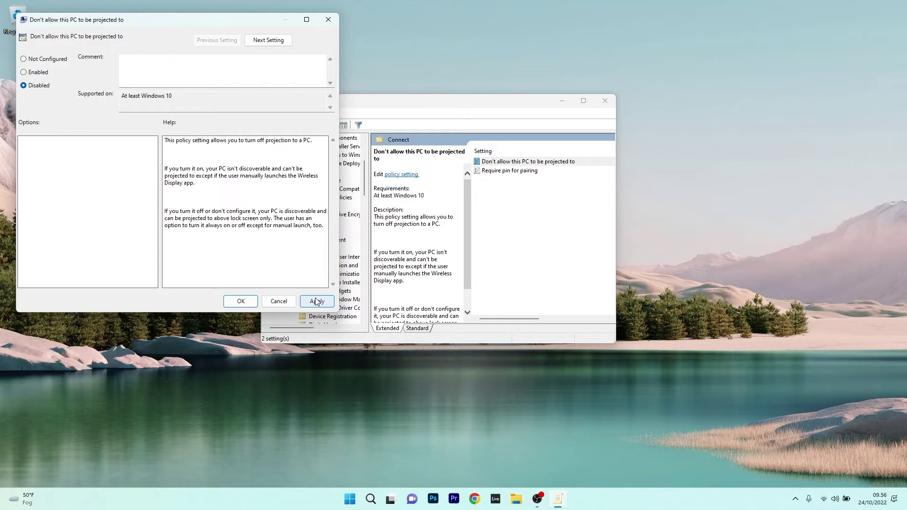
click(240, 301)
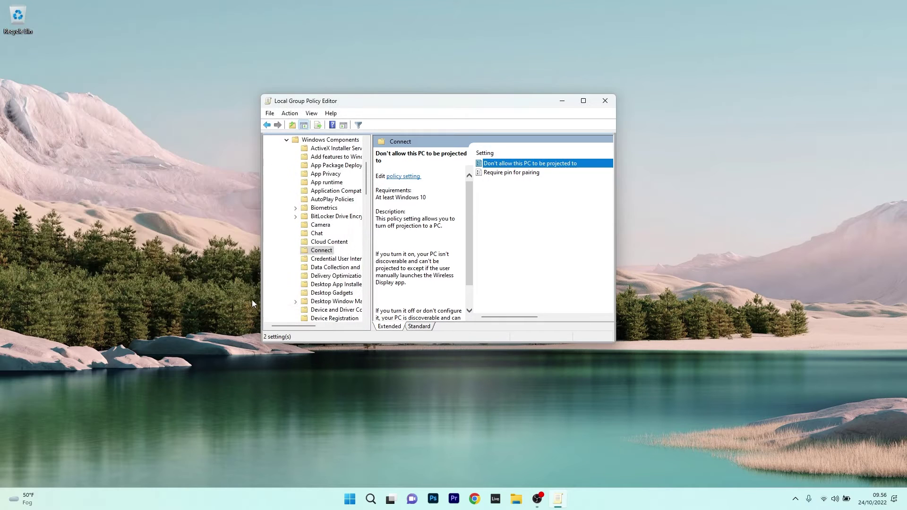
click(604, 100)
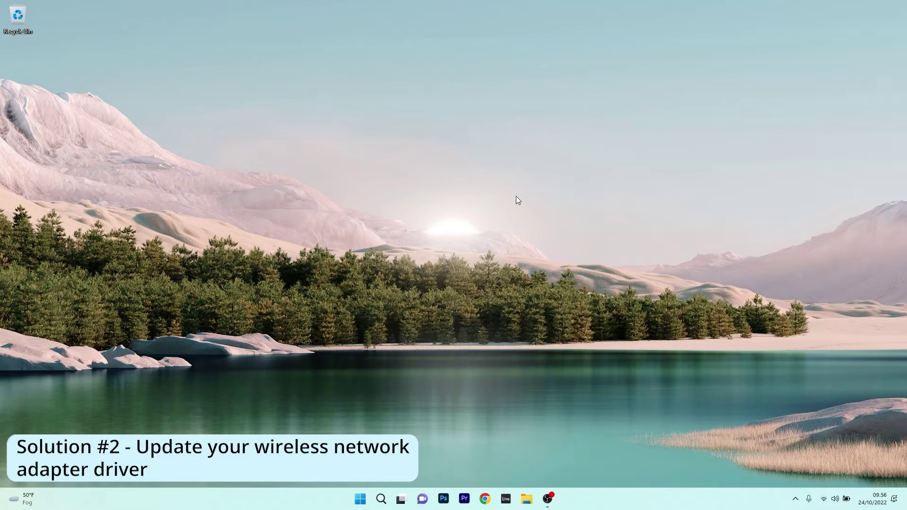
Step: Open Device Manager, expand Network adapters, and bring up the Intel Wi-Fi 6 AX201 160MHz adapter's menu
right_click(360, 499)
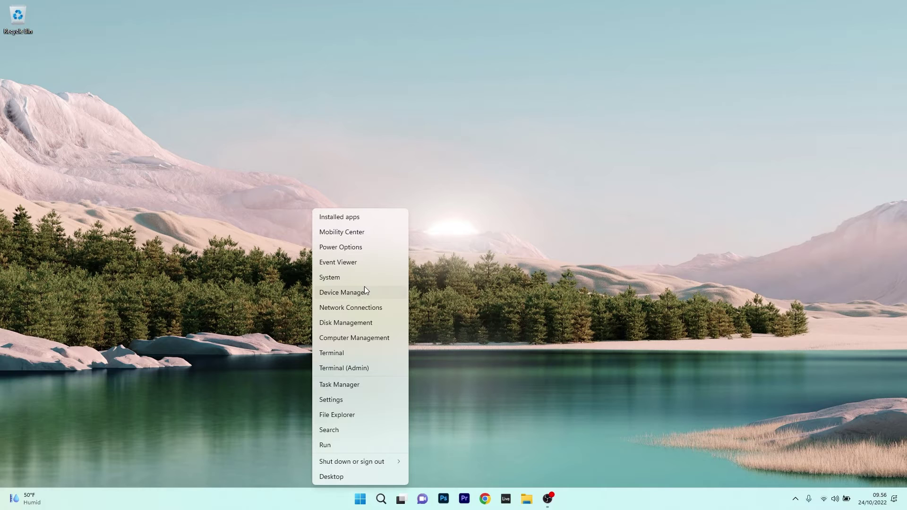
click(384, 293)
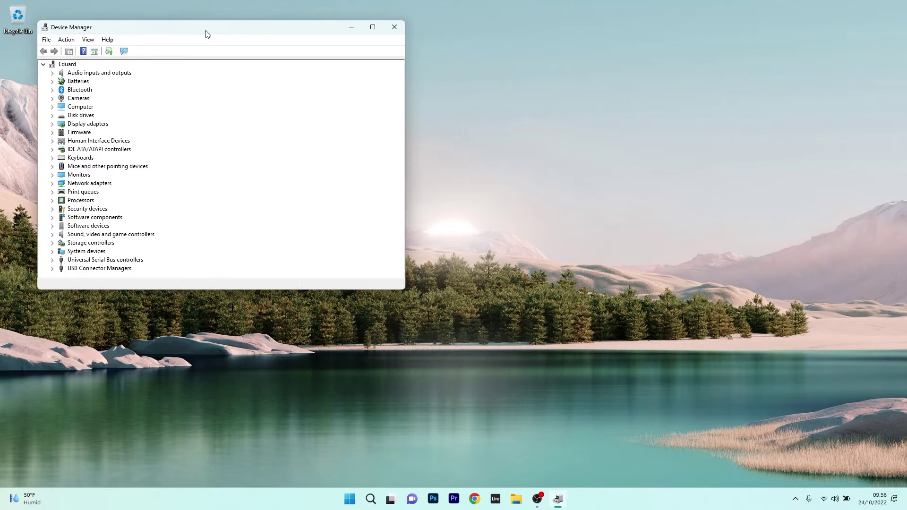
drag(205, 34, 424, 120)
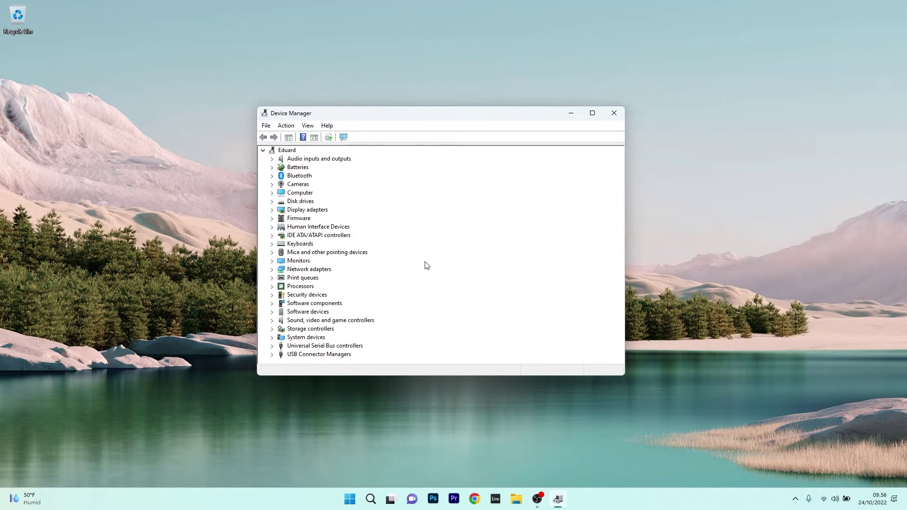
click(271, 271)
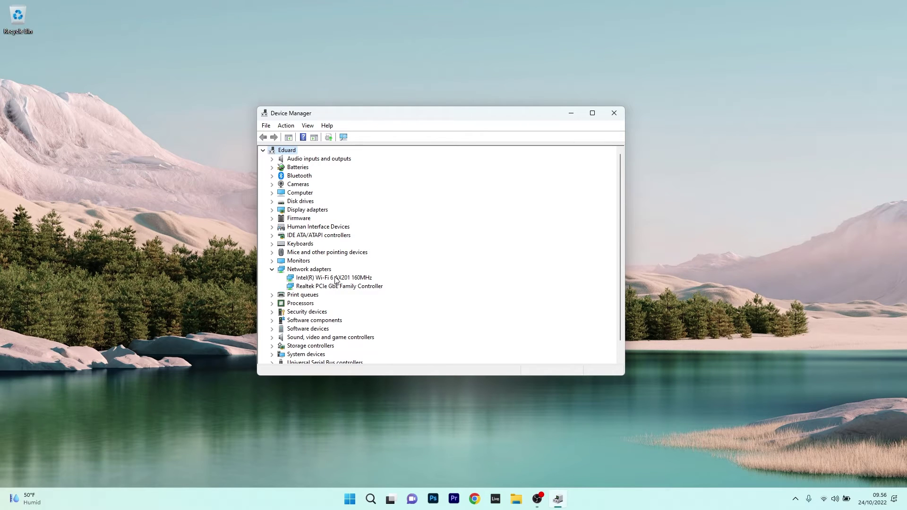
right_click(336, 279)
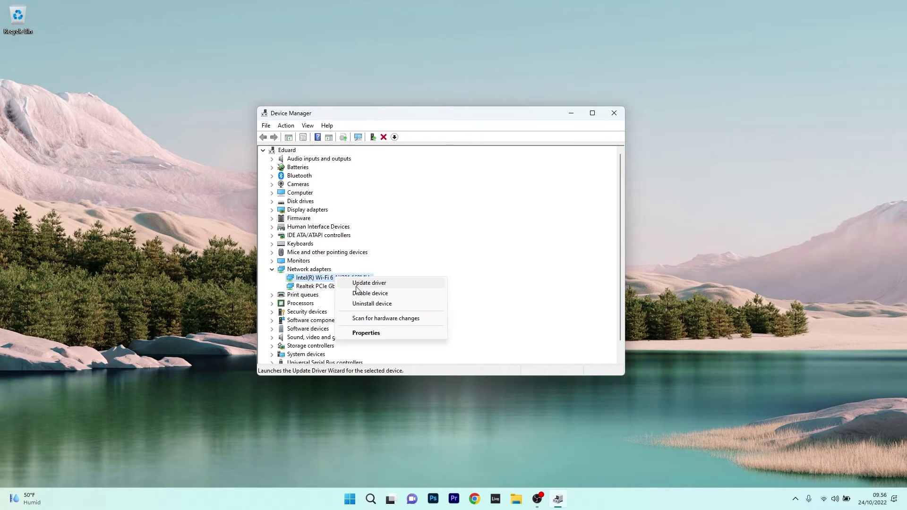
Step: Update the Intel Wi-Fi driver by automatic search, then close the wizard and Device Manager
click(405, 285)
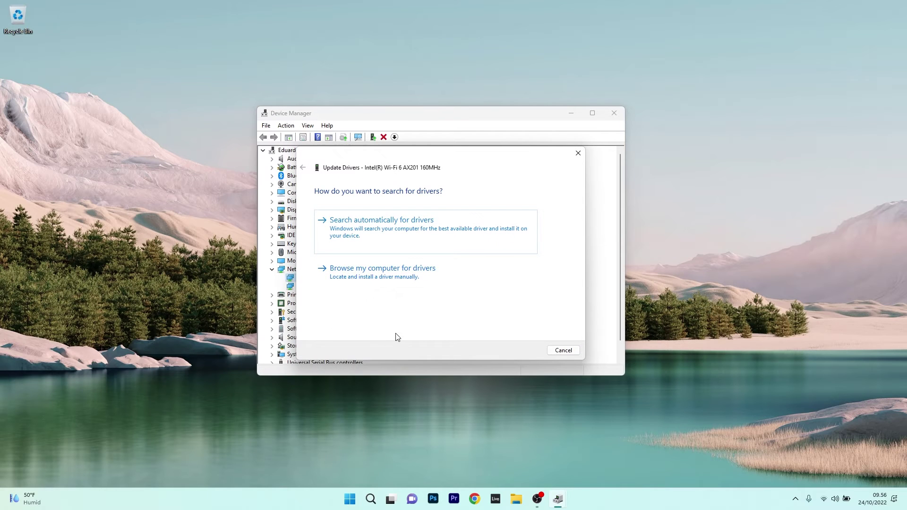
click(430, 235)
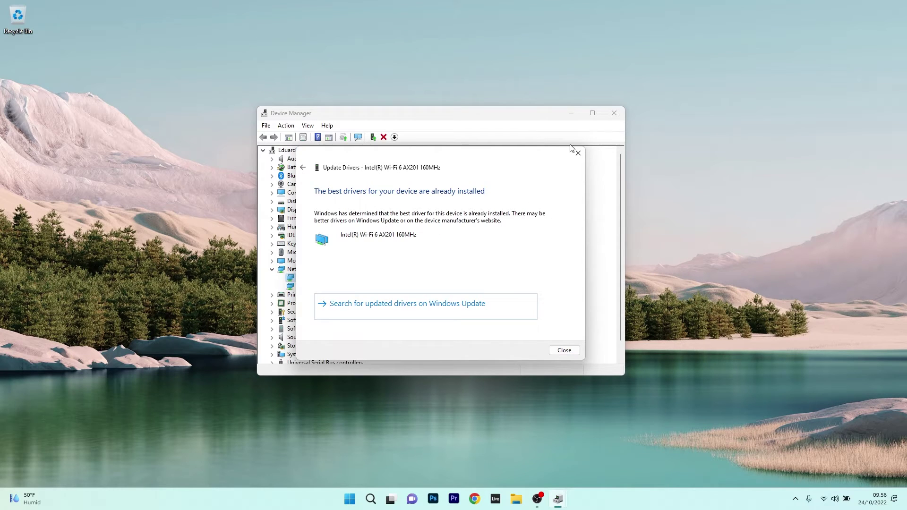
click(578, 153)
click(614, 113)
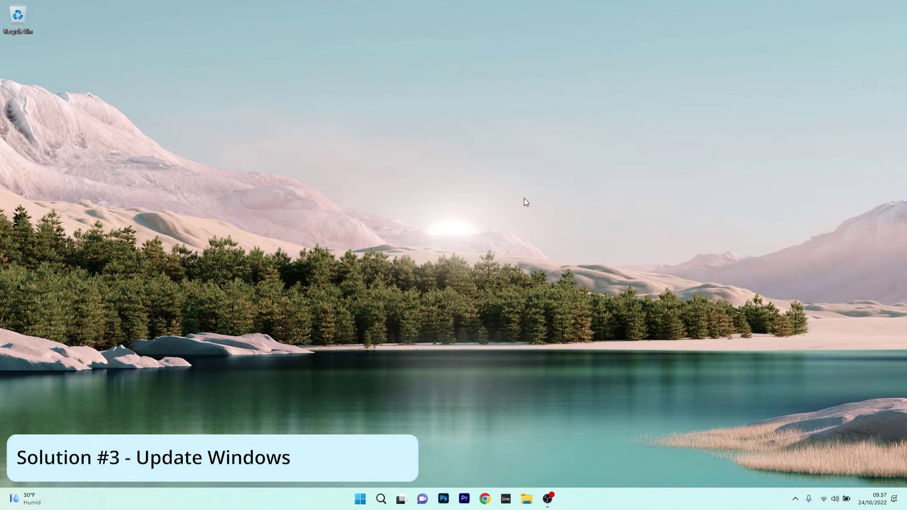
Step: Run Check for updates in Settings > Windows Update, starting the .NET update KB5017271
click(360, 499)
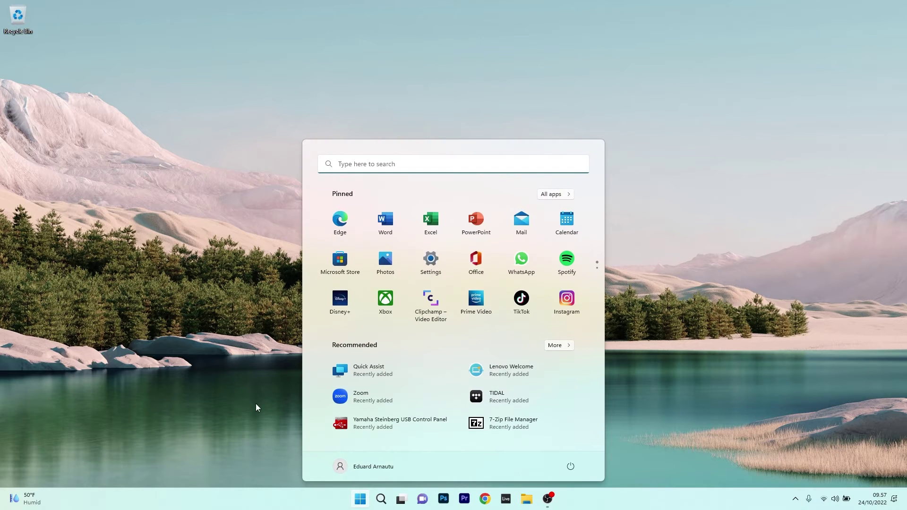
click(436, 265)
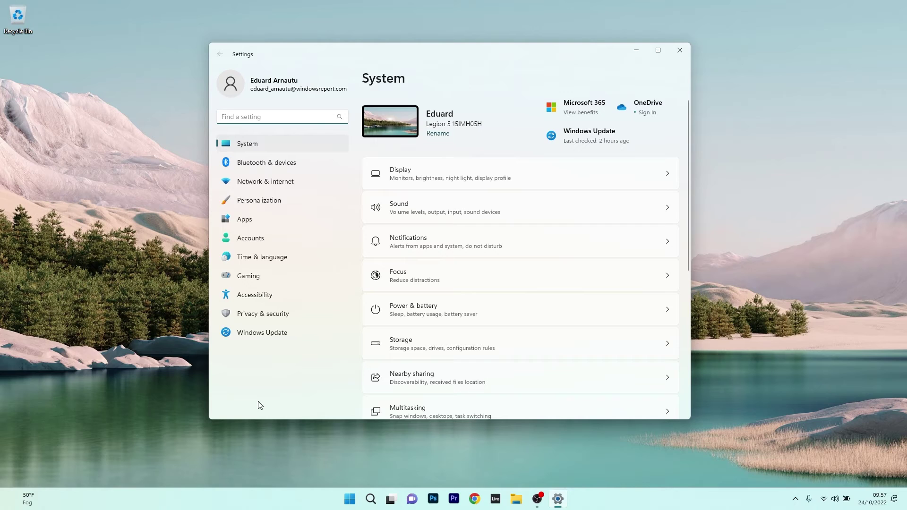
click(255, 335)
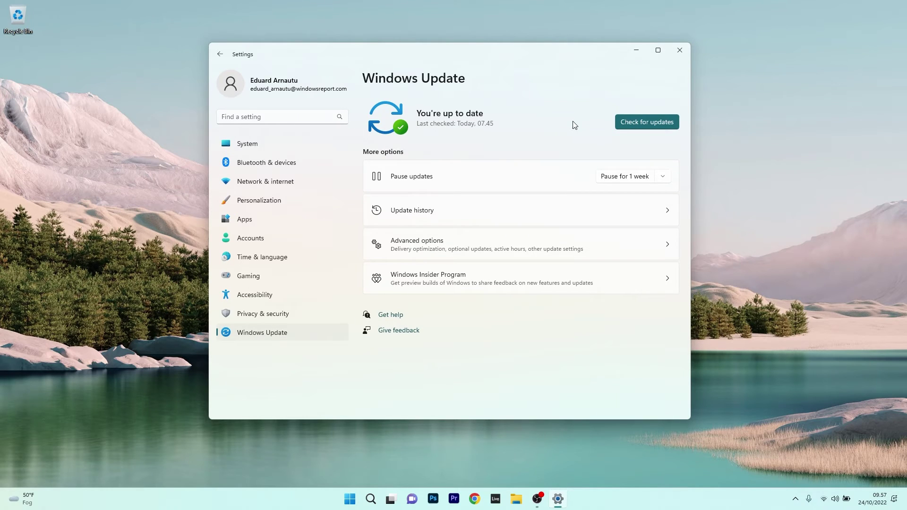
click(650, 119)
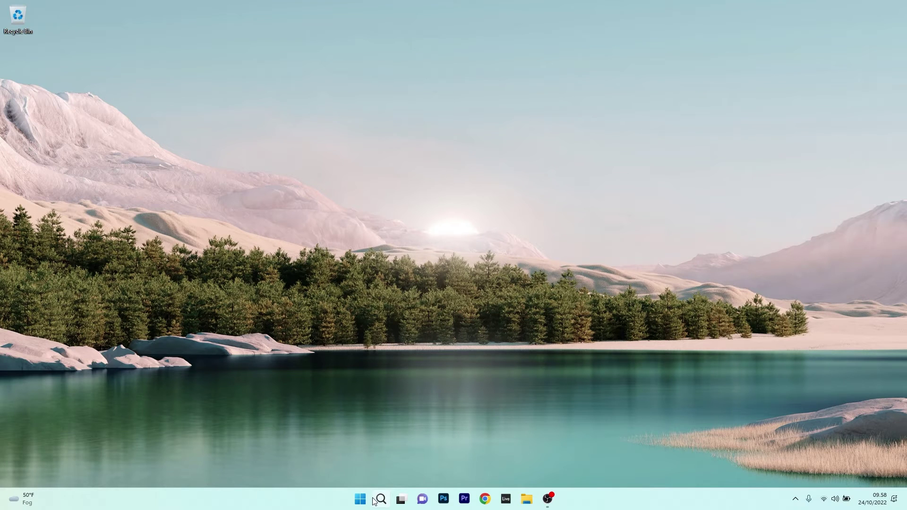
Step: Reopen Device Manager and choose Uninstall device for the Intel Wi-Fi 6 AX201 160MHz adapter
right_click(359, 502)
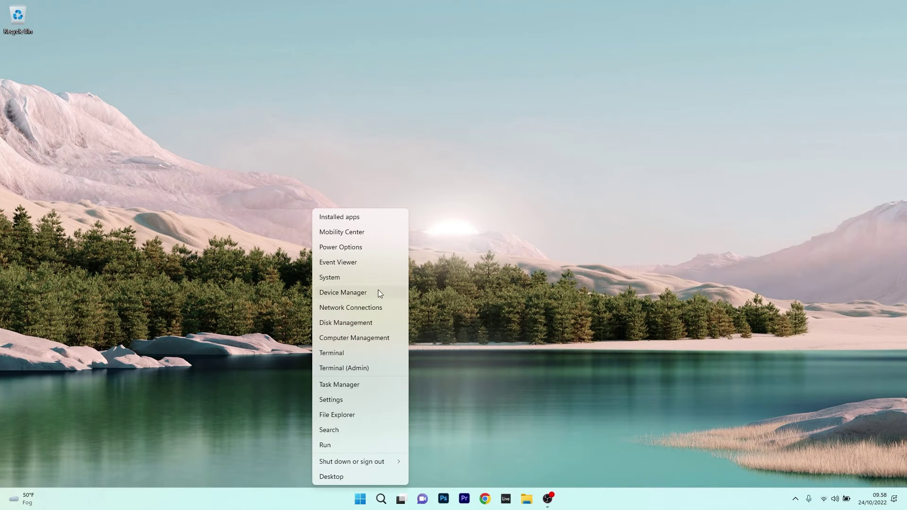
click(389, 293)
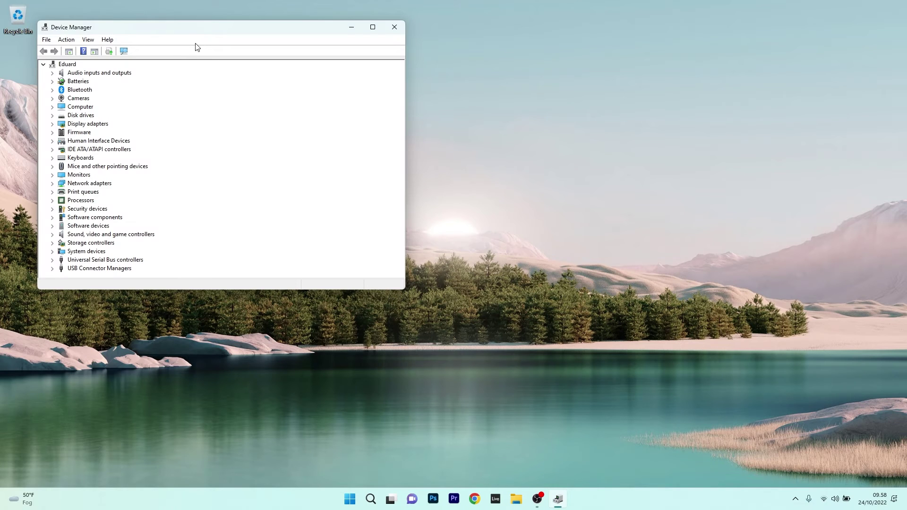
drag(219, 35, 426, 115)
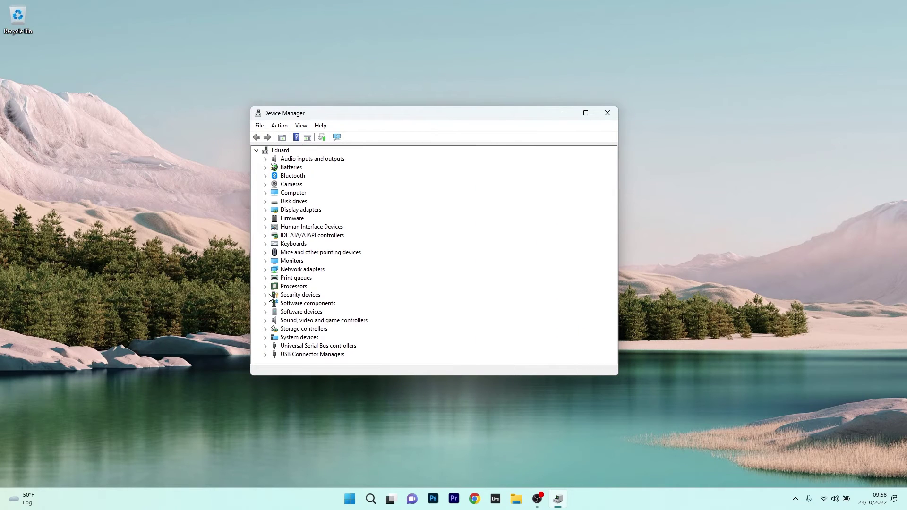
click(265, 270)
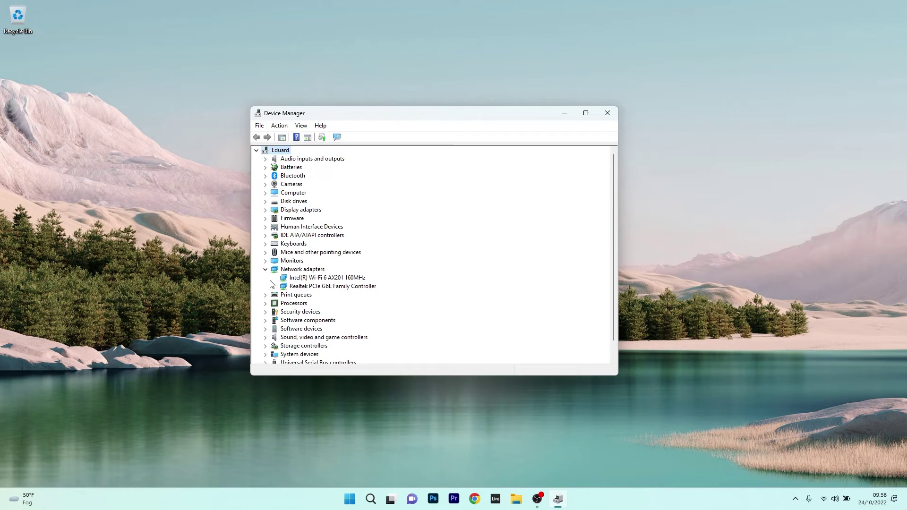
right_click(339, 279)
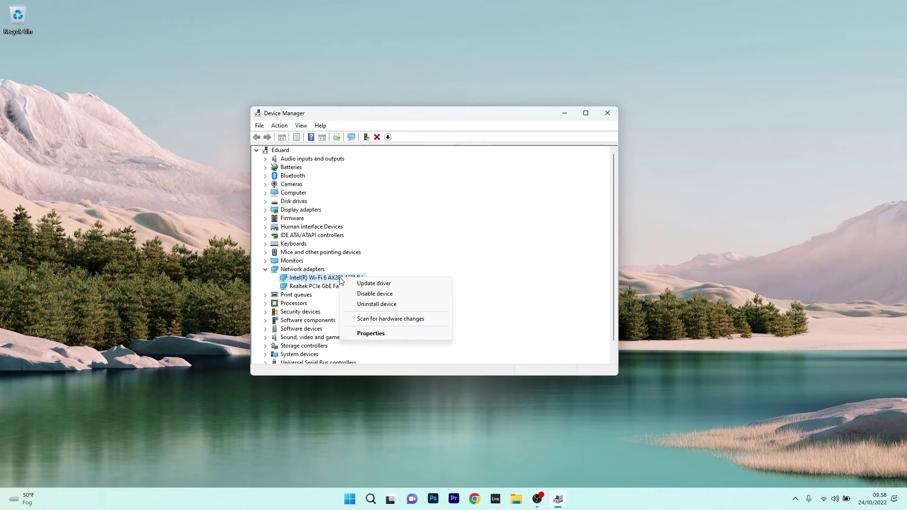
click(408, 308)
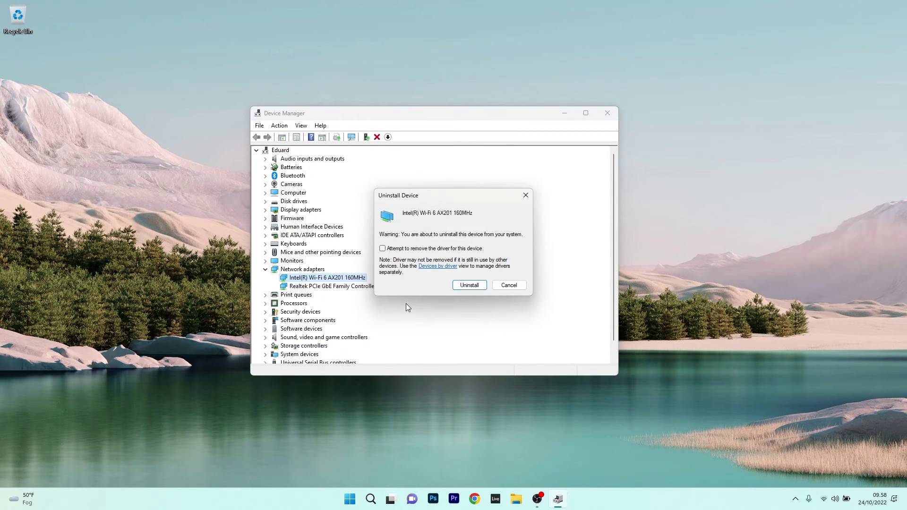
Step: Confirm the Wi-Fi adapter uninstall with driver removal ticked, then close Device Manager
click(383, 250)
click(468, 286)
click(526, 197)
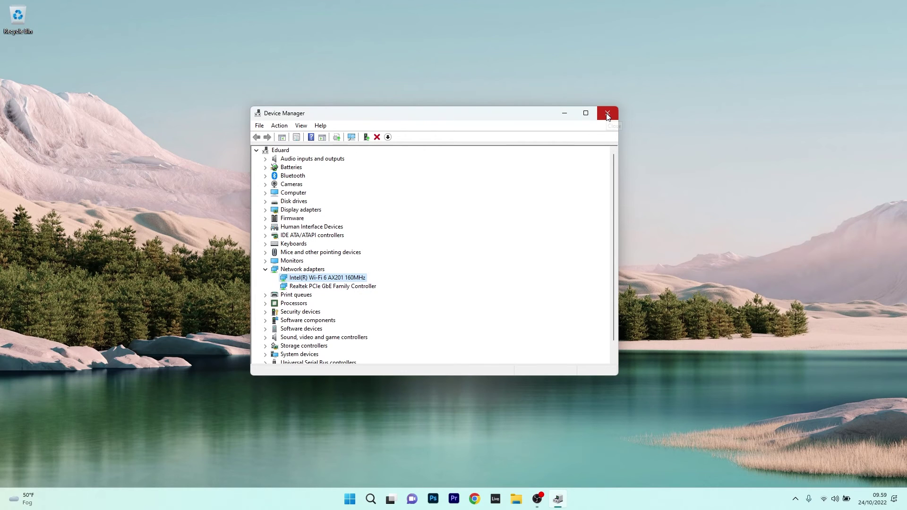
click(608, 116)
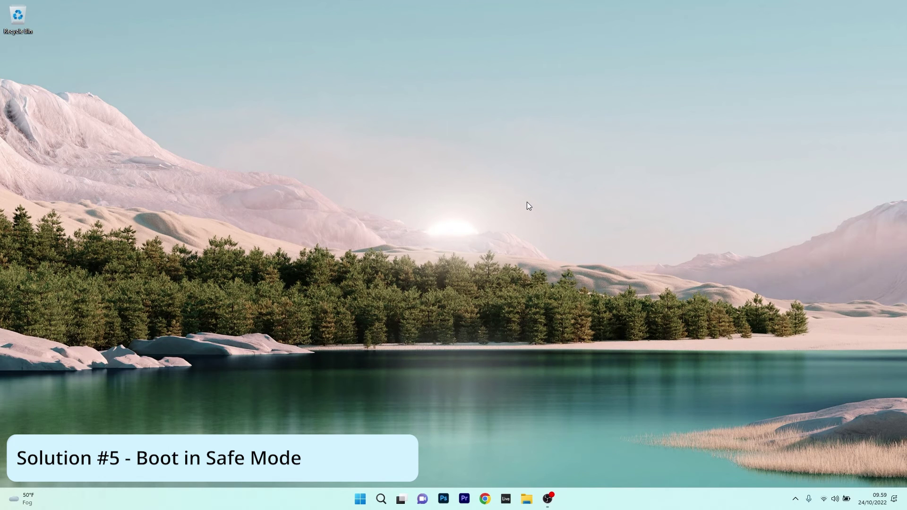
Step: Open Settings and go to the System > Recovery page
click(363, 500)
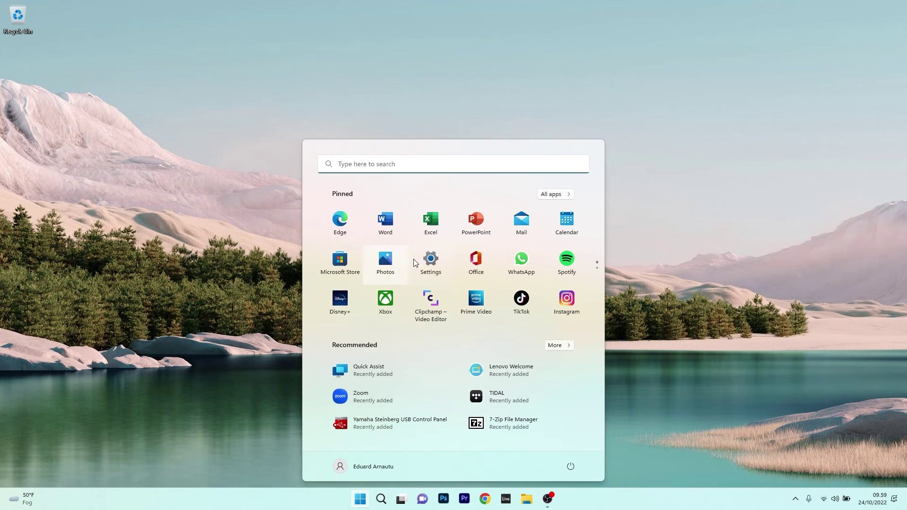
click(430, 260)
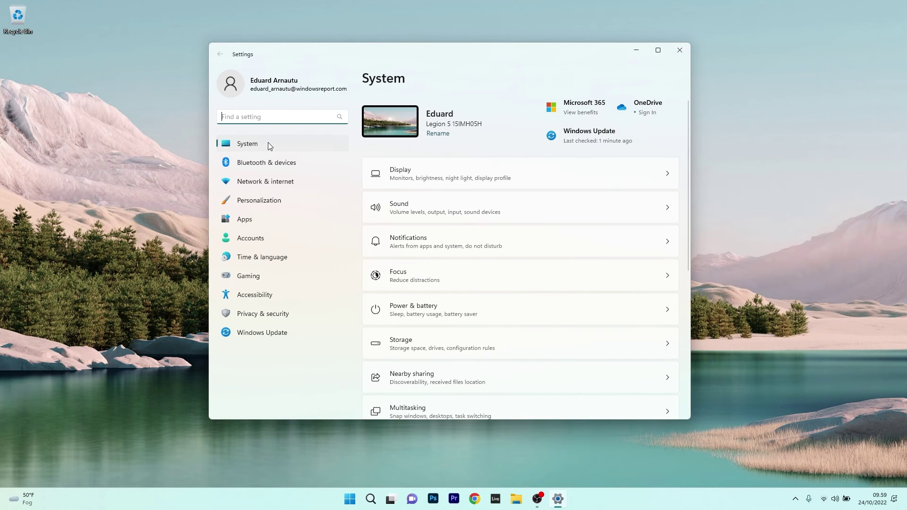
scroll(524, 255, down, 5)
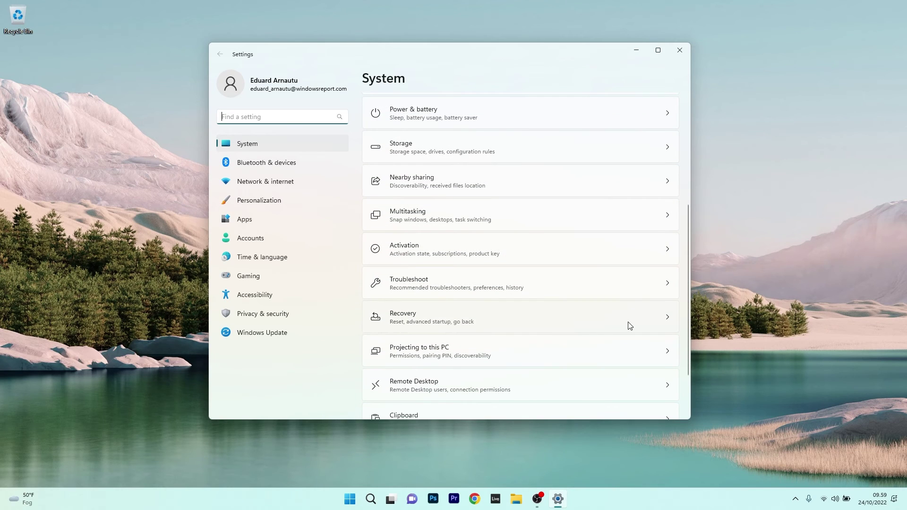
click(642, 323)
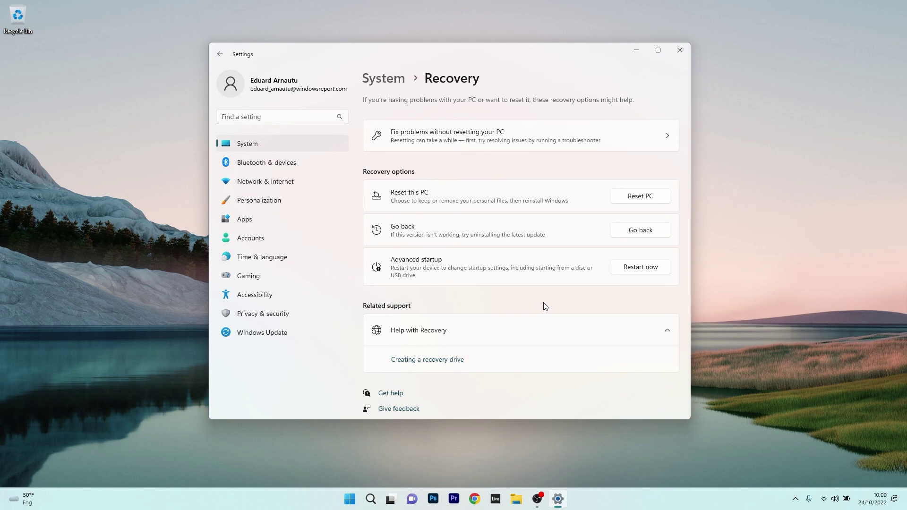
Step: Close the Settings window to return to the empty desktop
click(679, 50)
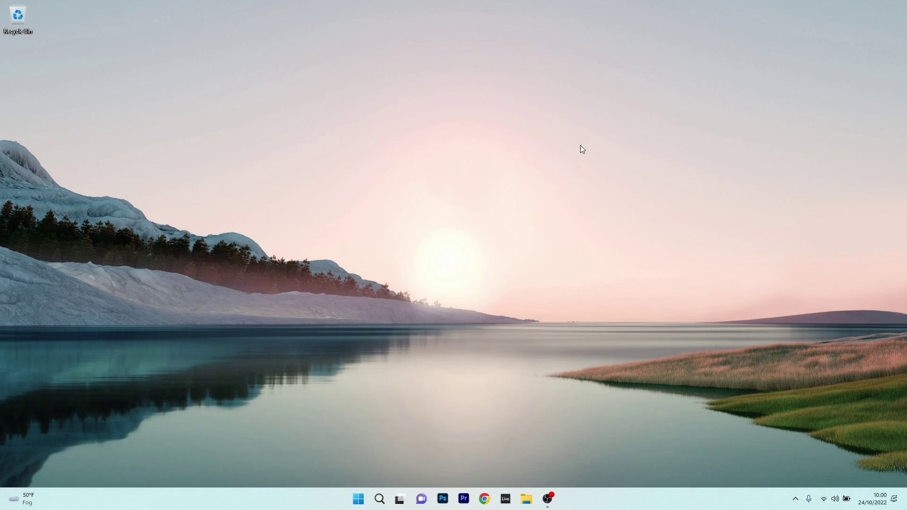